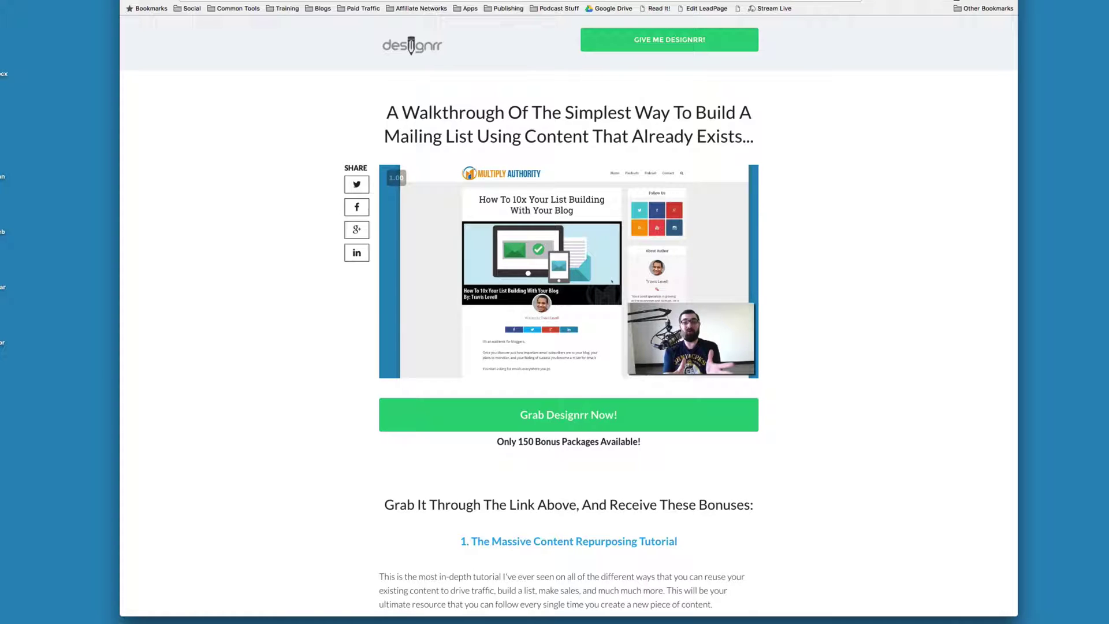
Step: Put the Swipe folder on the desktop, open it, and browse its four subfolders through Video Swipe
{"action": "left_click_drag", "start_coordinate": [1098, 118], "coordinate": [1050, 157]}
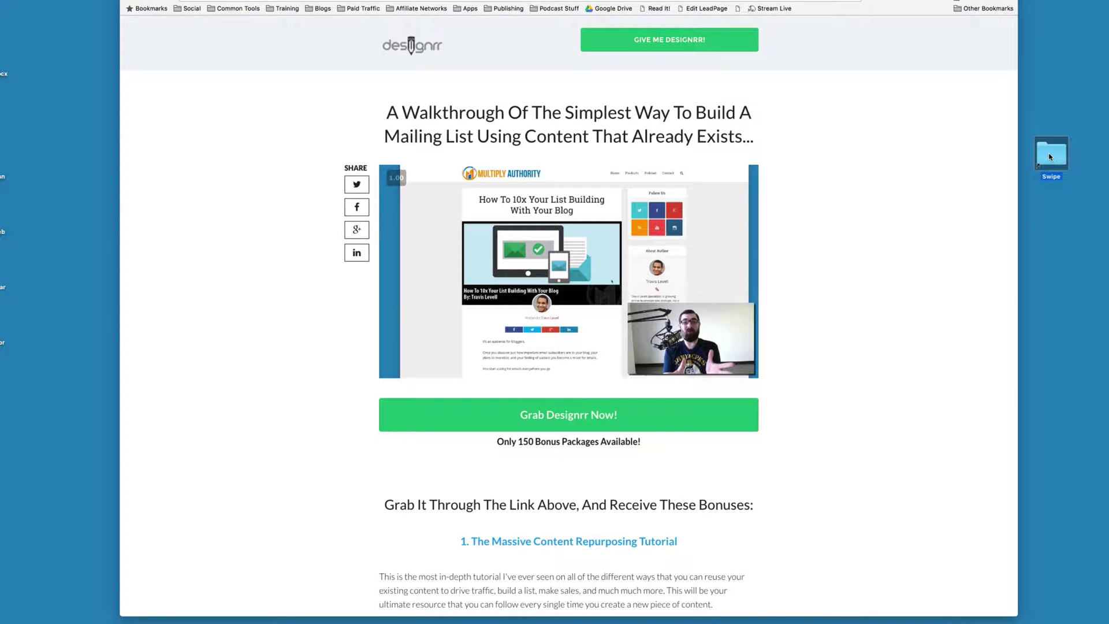
{"action": "double_click", "coordinate": [1050, 156]}
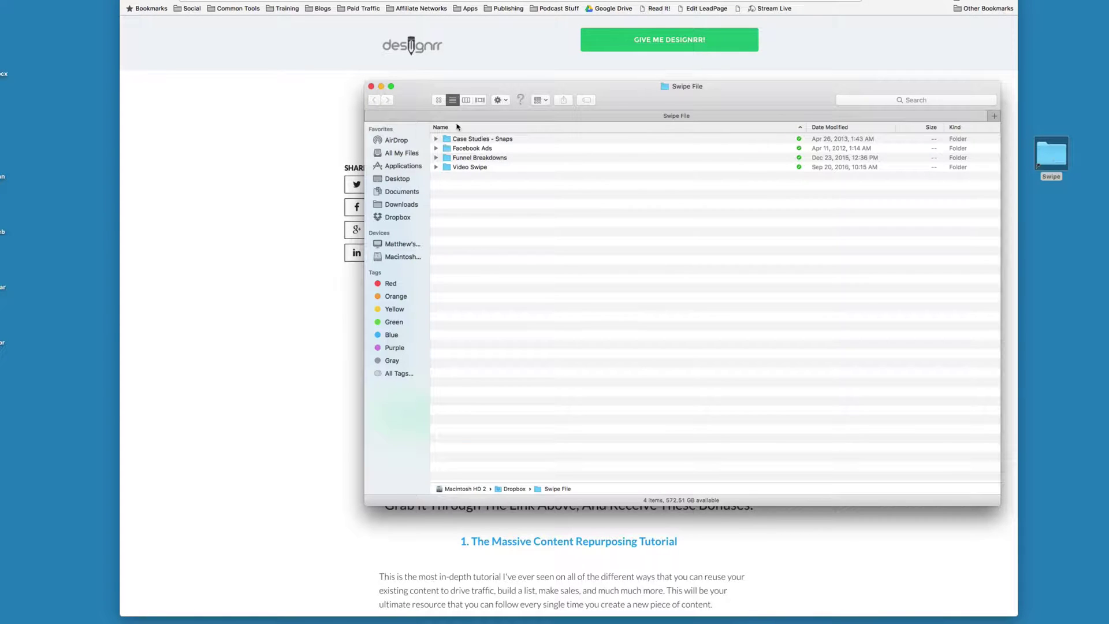
{"action": "left_click", "coordinate": [468, 153]}
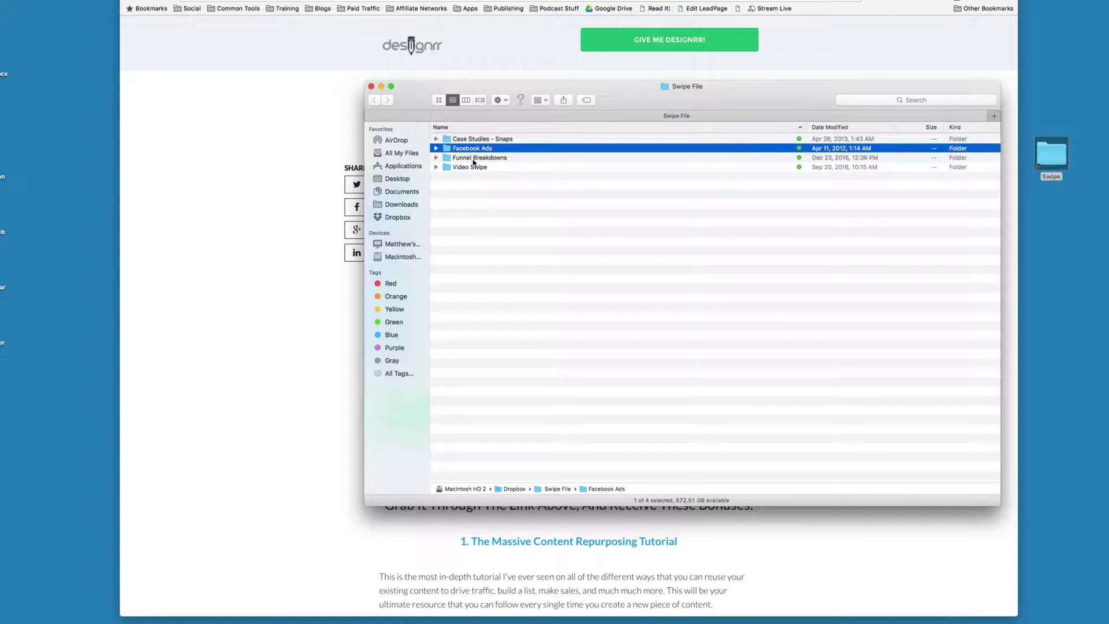
{"action": "left_click", "coordinate": [473, 159]}
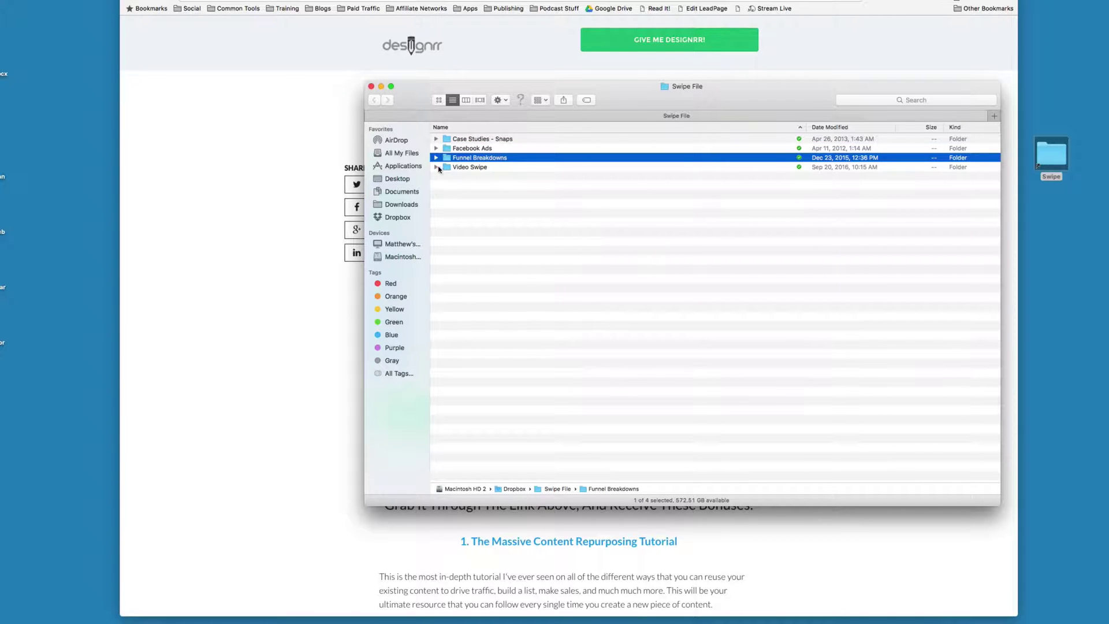
{"action": "left_click", "coordinate": [465, 140]}
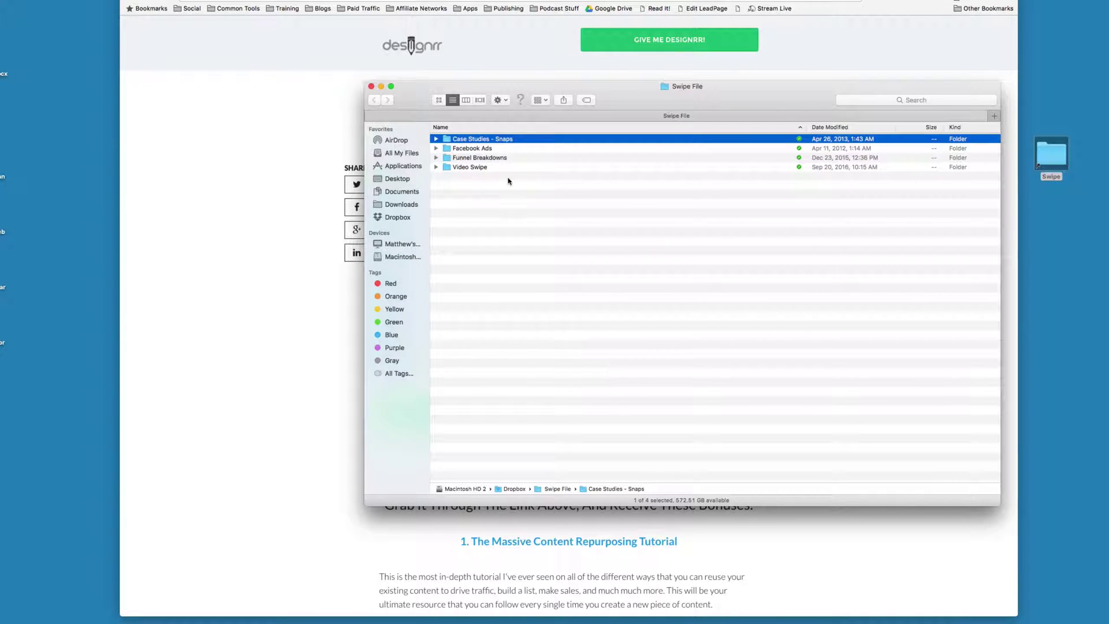
{"action": "left_click", "coordinate": [453, 167]}
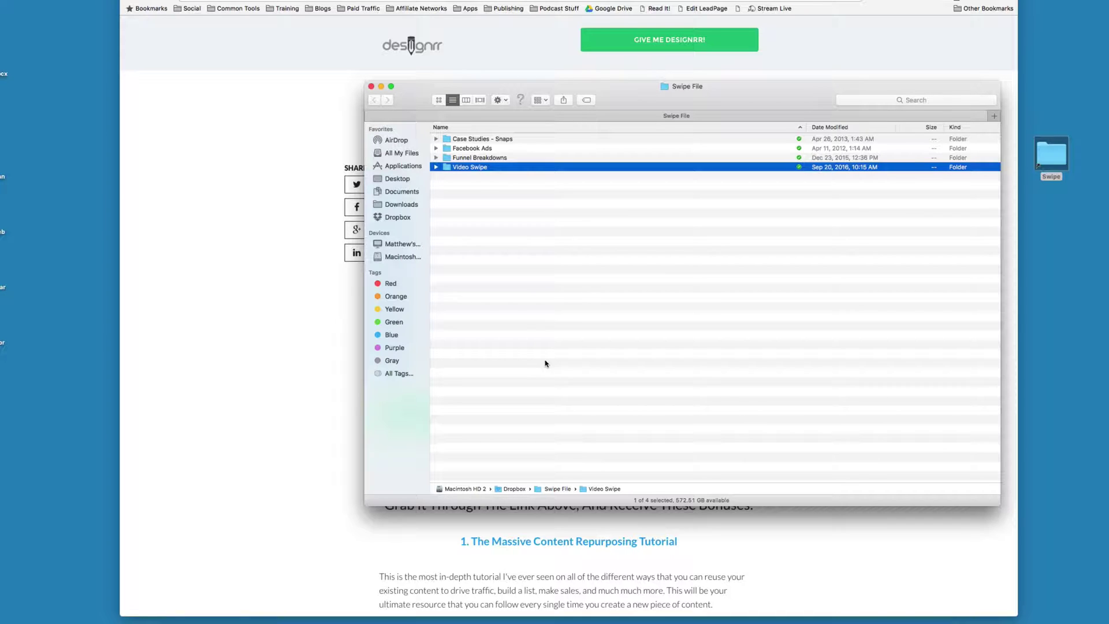
Step: Close the Swipe File Finder window and move the Swipe folder off the desktop edge
{"action": "left_click", "coordinate": [371, 87]}
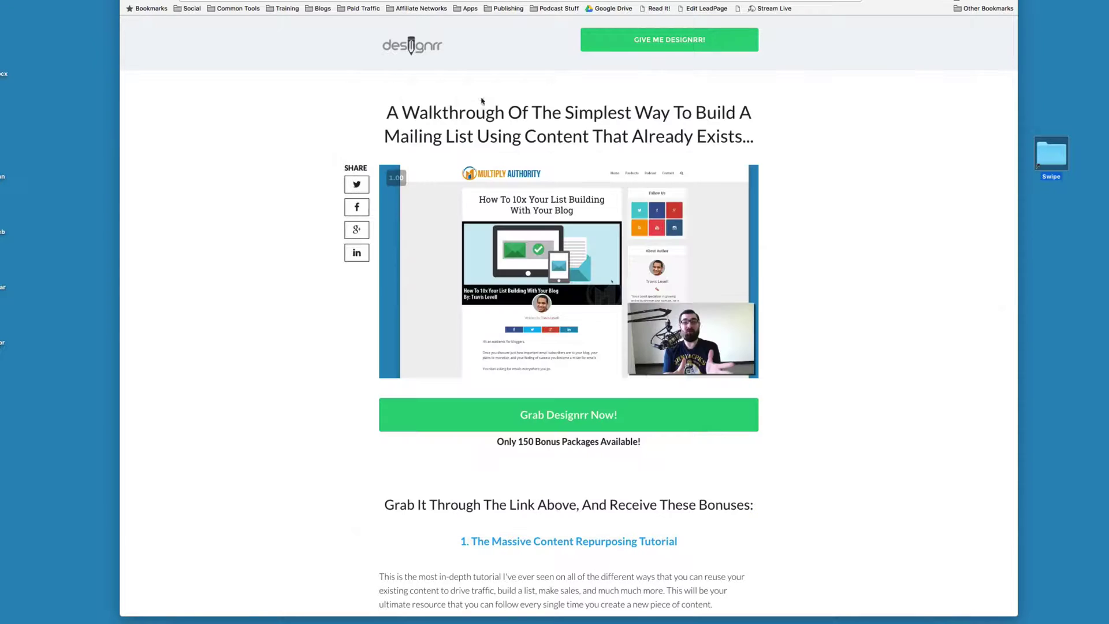
{"action": "left_click_drag", "start_coordinate": [1044, 165], "coordinate": [1108, 167]}
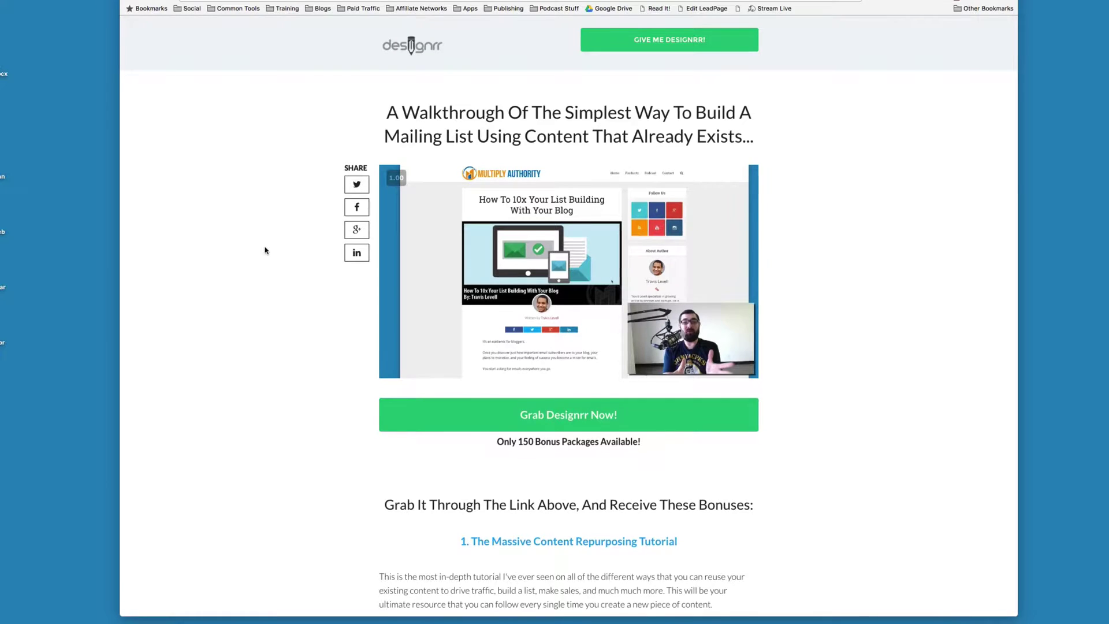
Step: Inspect the Designrr page in DevTools, select the <head> node, and open the Elements find bar
{"action": "right_click", "coordinate": [265, 250]}
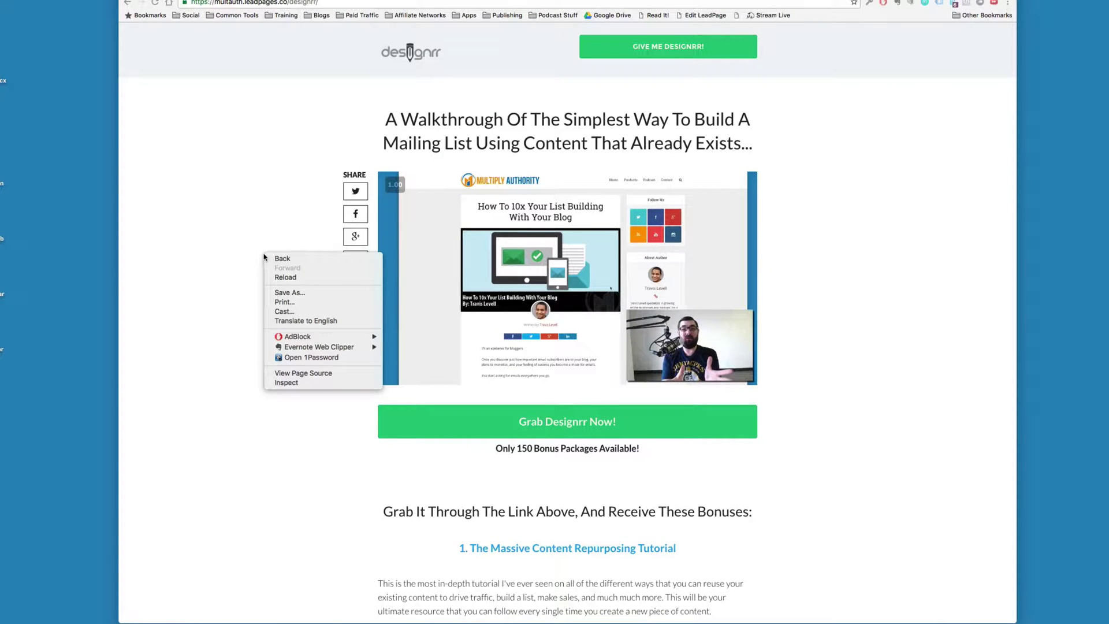
{"action": "left_click", "coordinate": [287, 384]}
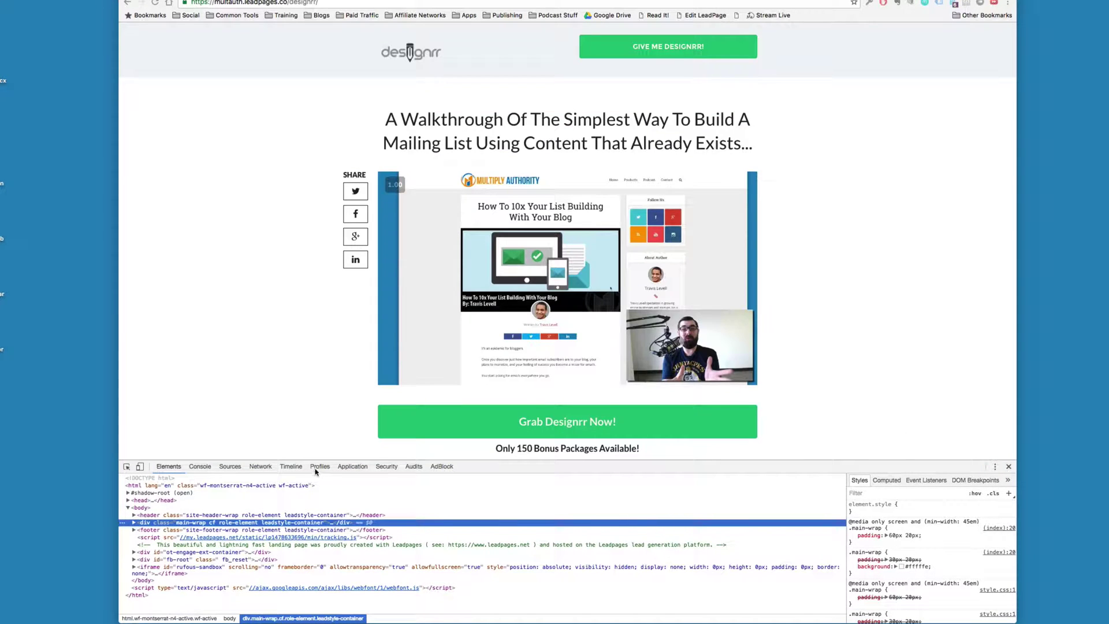
{"action": "left_click", "coordinate": [345, 502]}
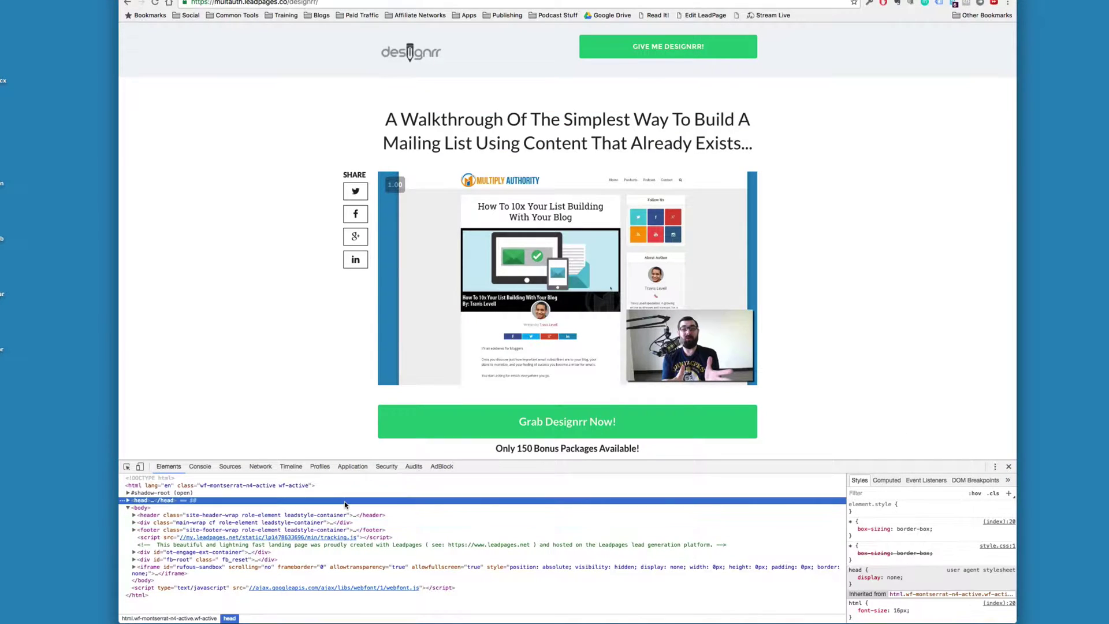
{"action": "key", "text": "super+f"}
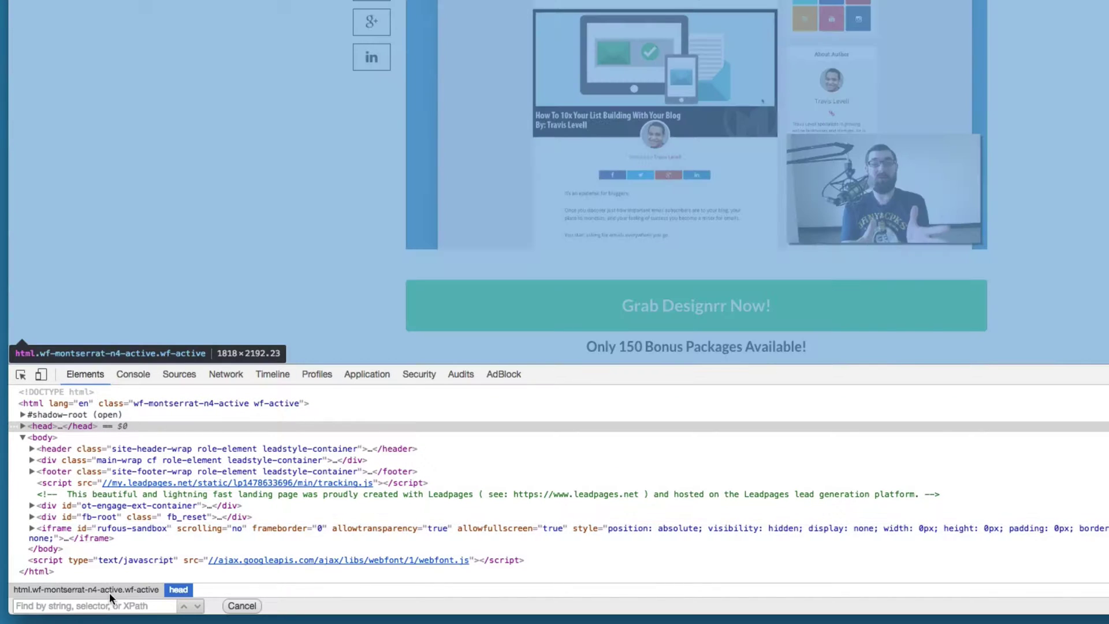
Step: Search the page source for '.mp4' to locate the Vimeo video's direct MP4 links
{"action": "type", "text": ".mp"}
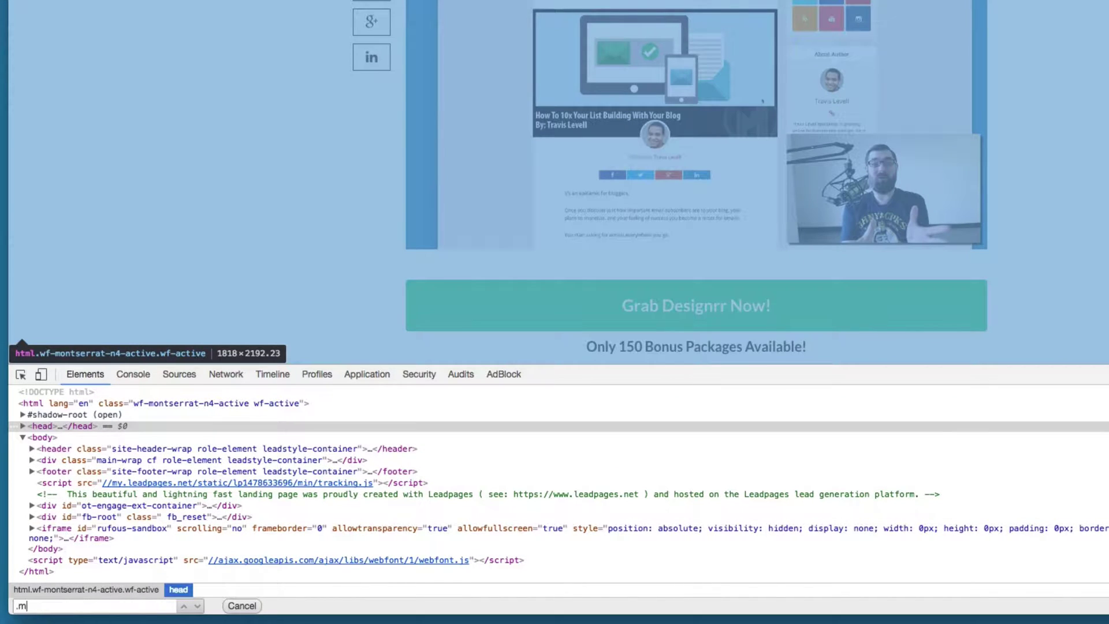
{"action": "type", "text": "4"}
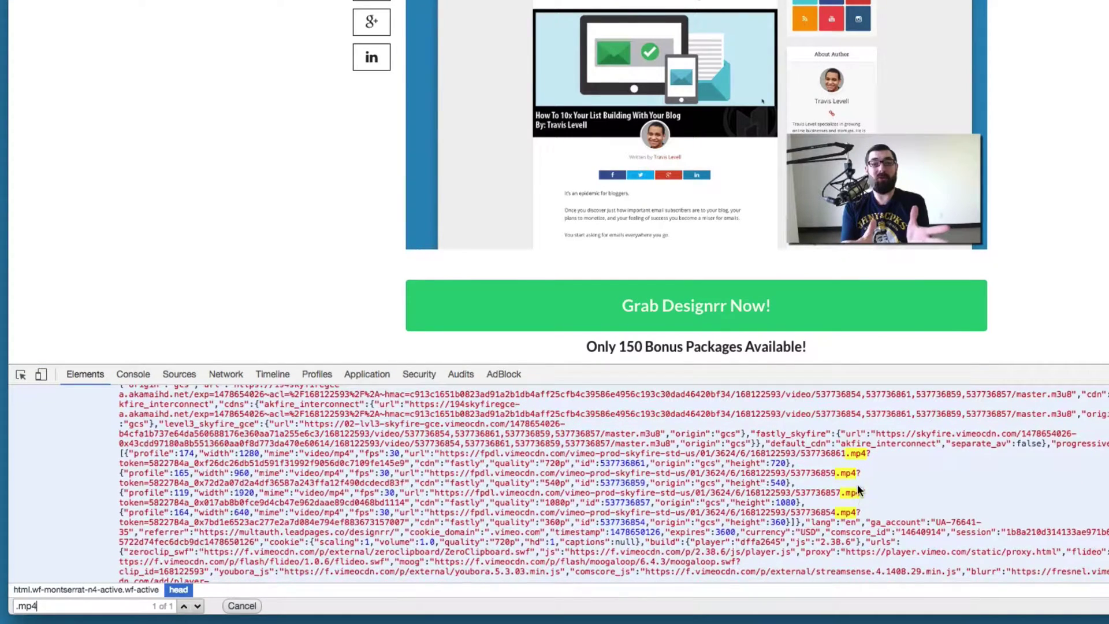
{"action": "left_click", "coordinate": [831, 452]}
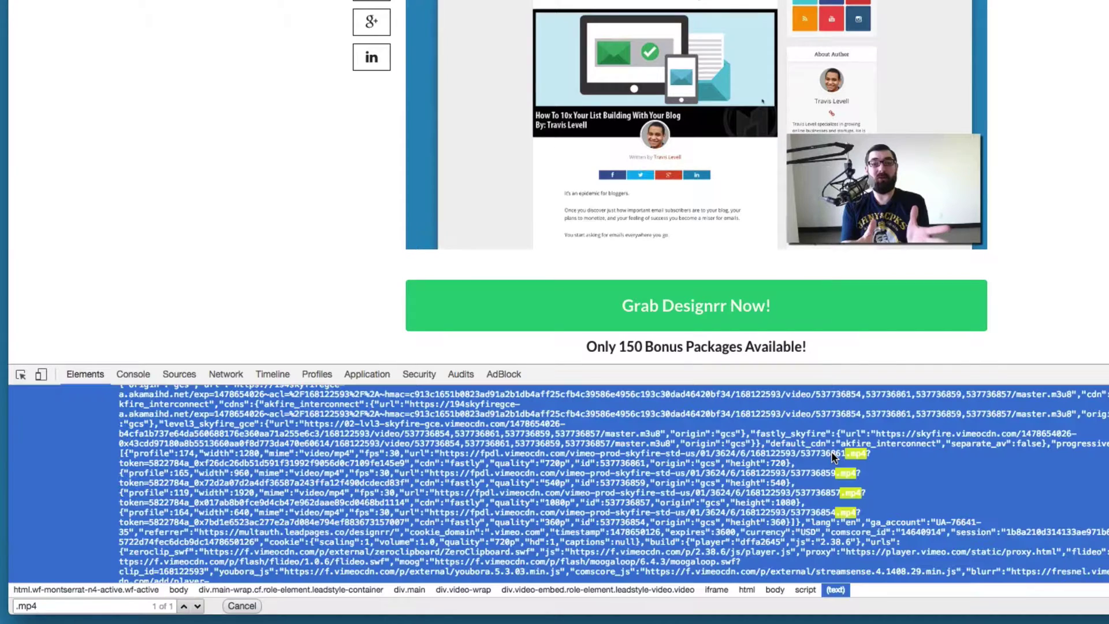
{"action": "double_click", "coordinate": [819, 453]}
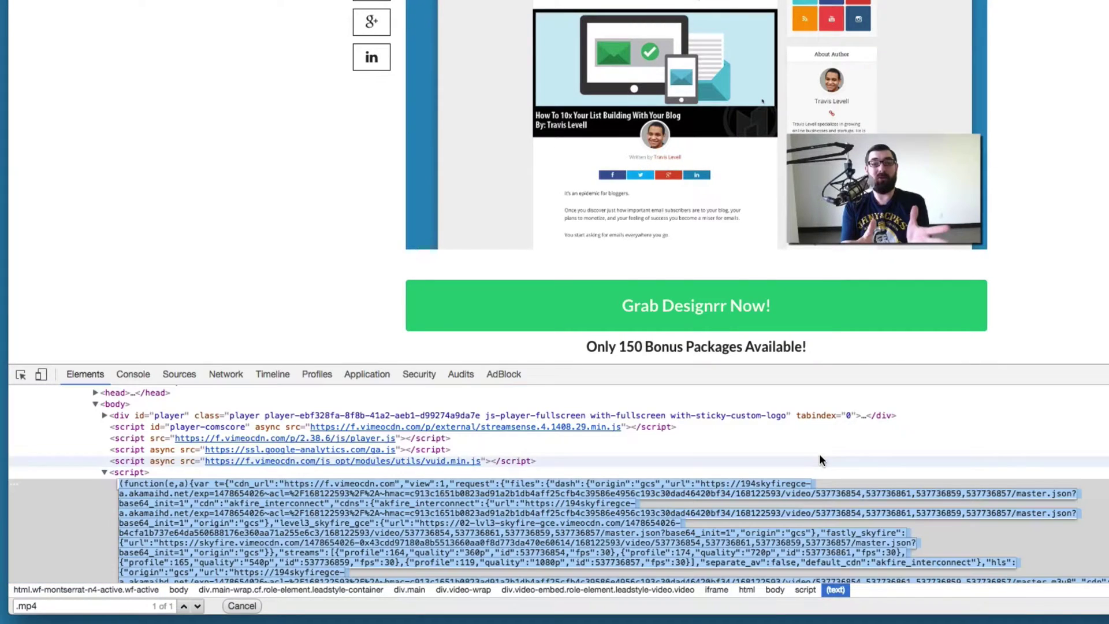
{"action": "scroll", "coordinate": [813, 473], "scroll_direction": "down", "scroll_amount": 3}
{"action": "scroll", "coordinate": [813, 477], "scroll_direction": "down", "scroll_amount": 4}
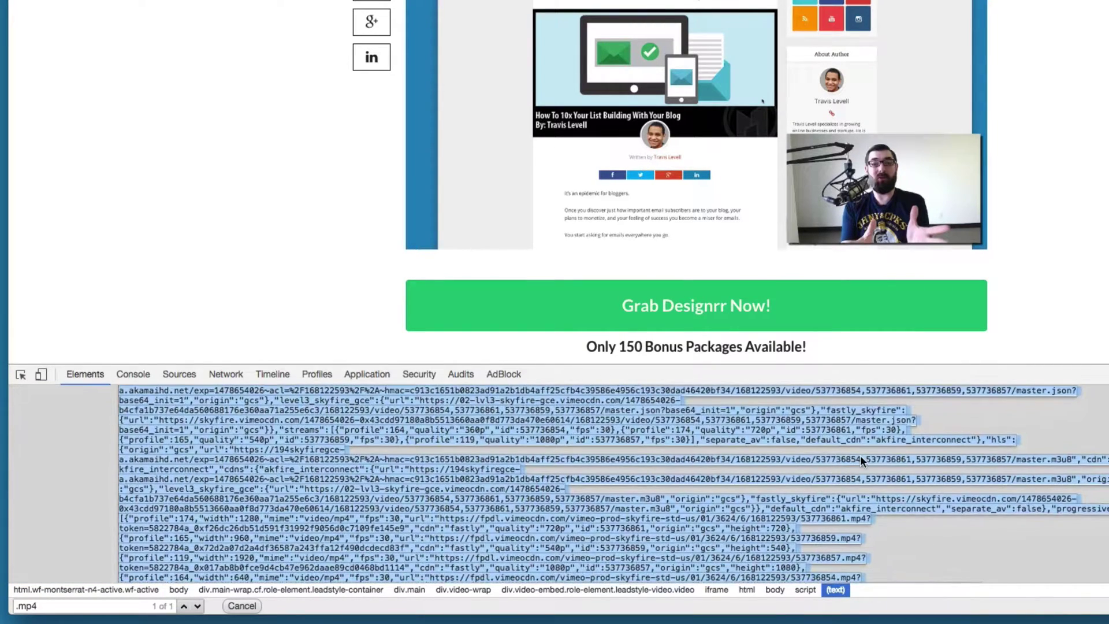
{"action": "left_click", "coordinate": [805, 480]}
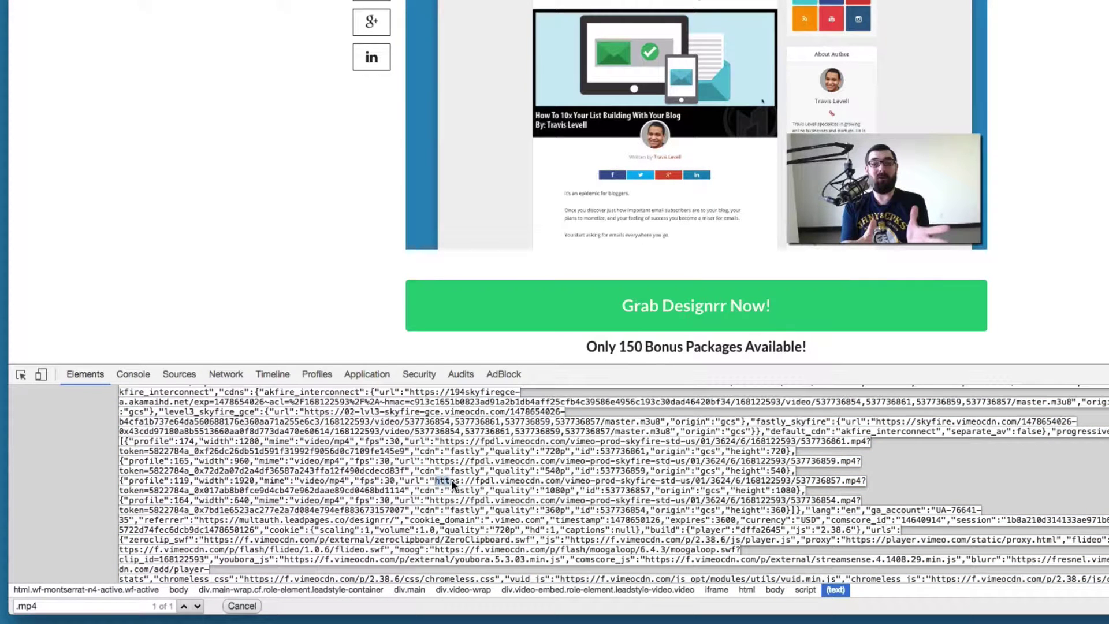
Step: Select the 540p fpdl.vimeocdn.com .mp4 URL including its token
{"action": "left_click_drag", "start_coordinate": [452, 480], "coordinate": [845, 484]}
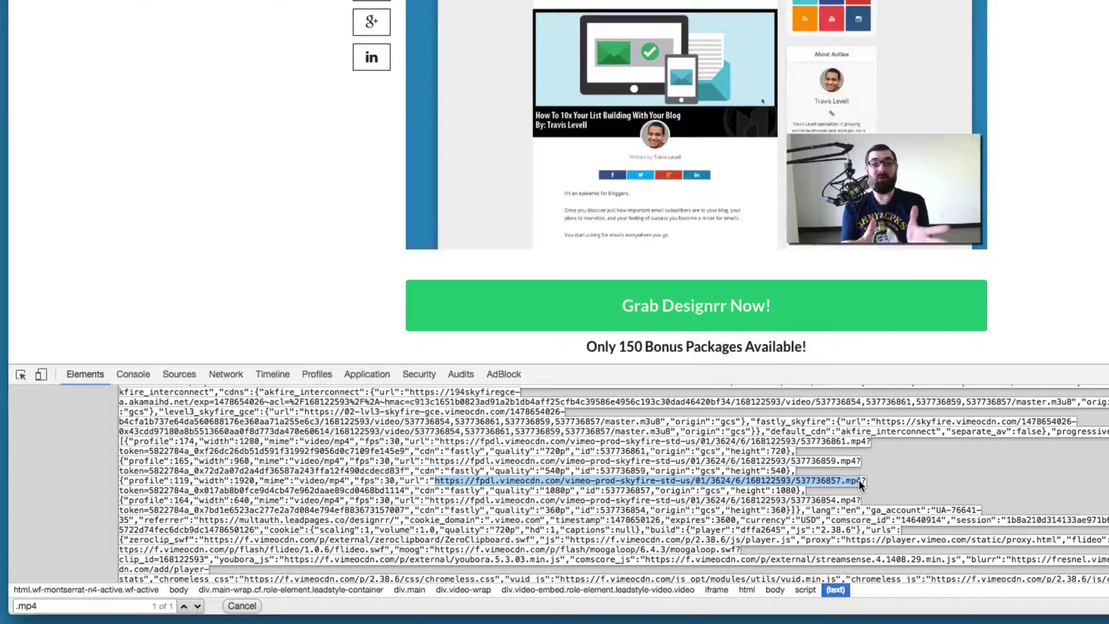
{"action": "left_click_drag", "start_coordinate": [858, 479], "coordinate": [365, 490]}
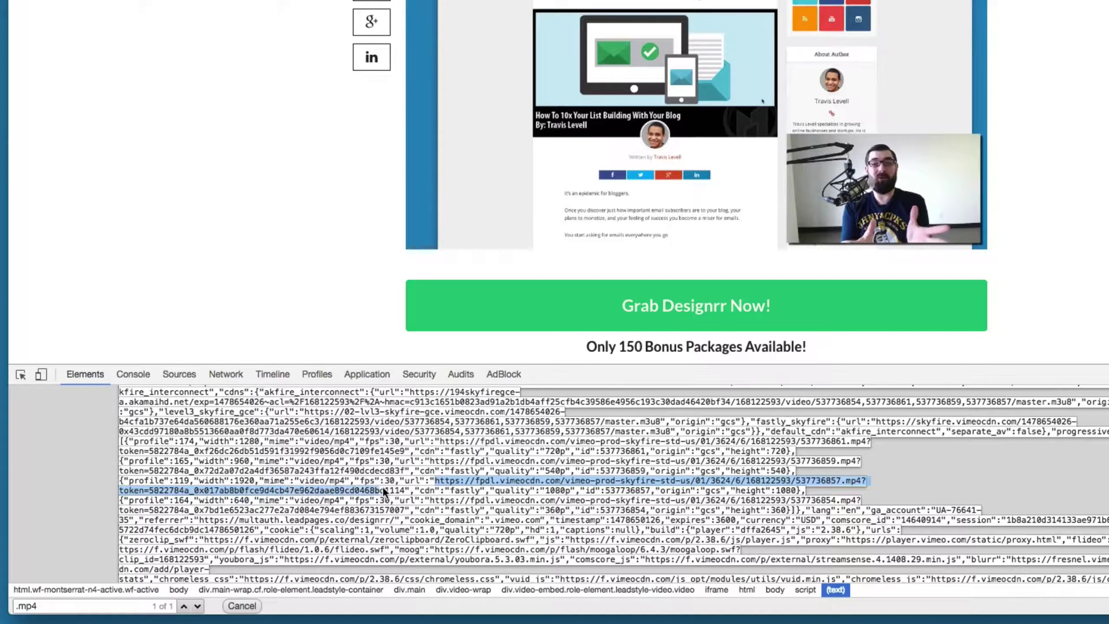
{"action": "left_click_drag", "start_coordinate": [387, 491], "coordinate": [403, 495]}
Step: Copy the selected 540p vimeocdn MP4 URL with its token using ⌘C
{"action": "left_click_drag", "start_coordinate": [430, 460], "coordinate": [407, 476]}
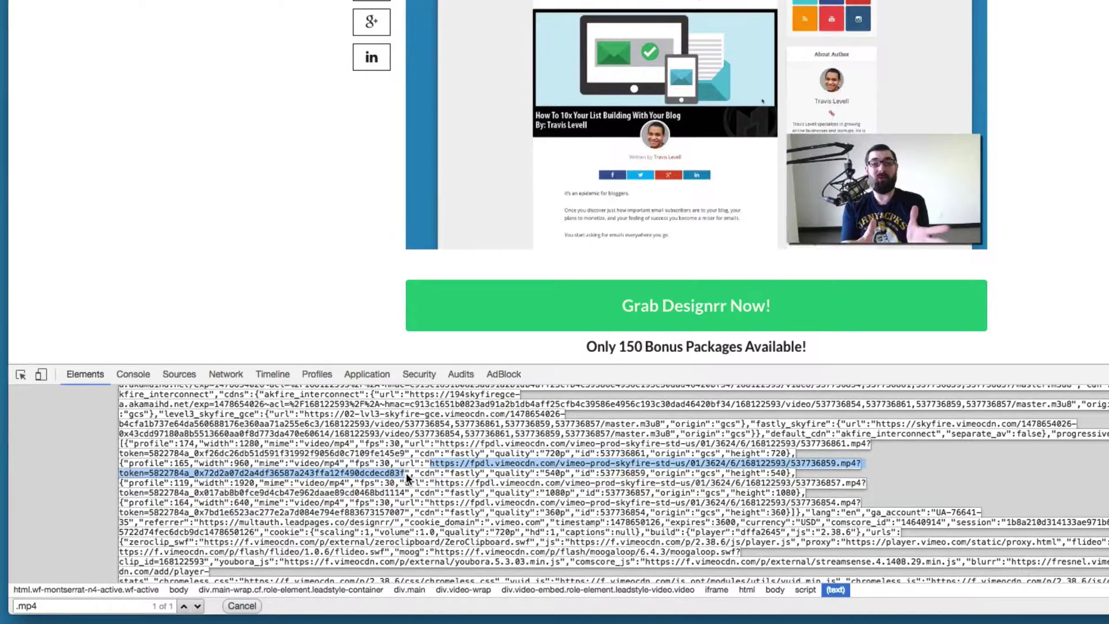
{"action": "key", "text": "super"}
{"action": "key", "text": "super+c"}
{"action": "key", "text": "super+c"}
{"action": "right_click", "coordinate": [279, 135]}
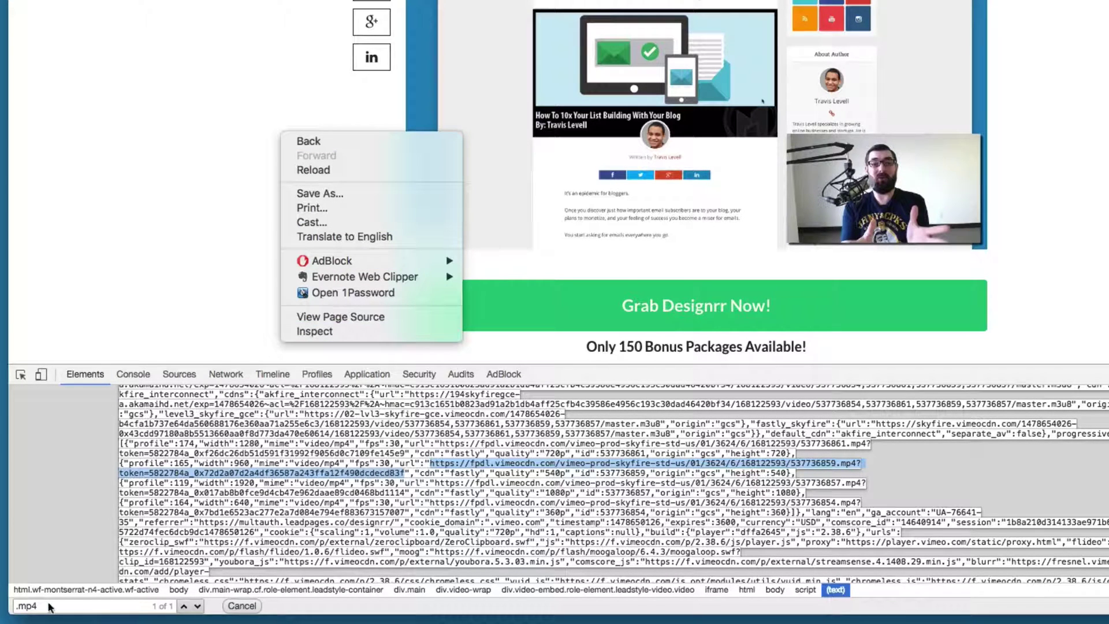
{"action": "key", "text": "Escape"}
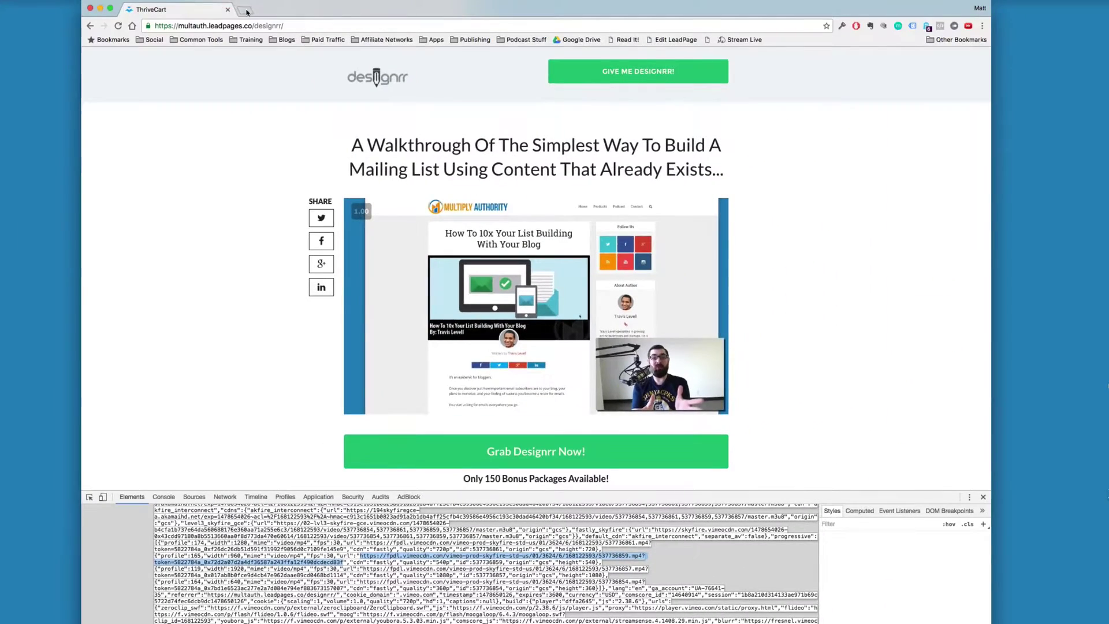
Step: Paste the copied MP4 URL into a new tab's address bar to load the video
{"action": "left_click", "coordinate": [246, 12]}
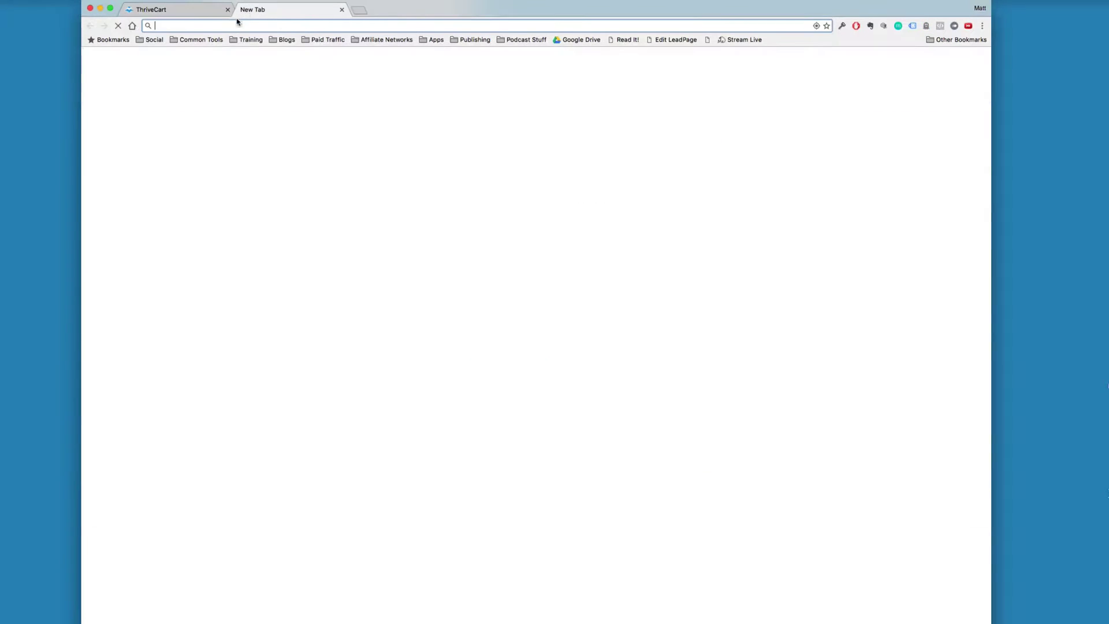
{"action": "right_click", "coordinate": [227, 28]}
{"action": "left_click", "coordinate": [247, 53]}
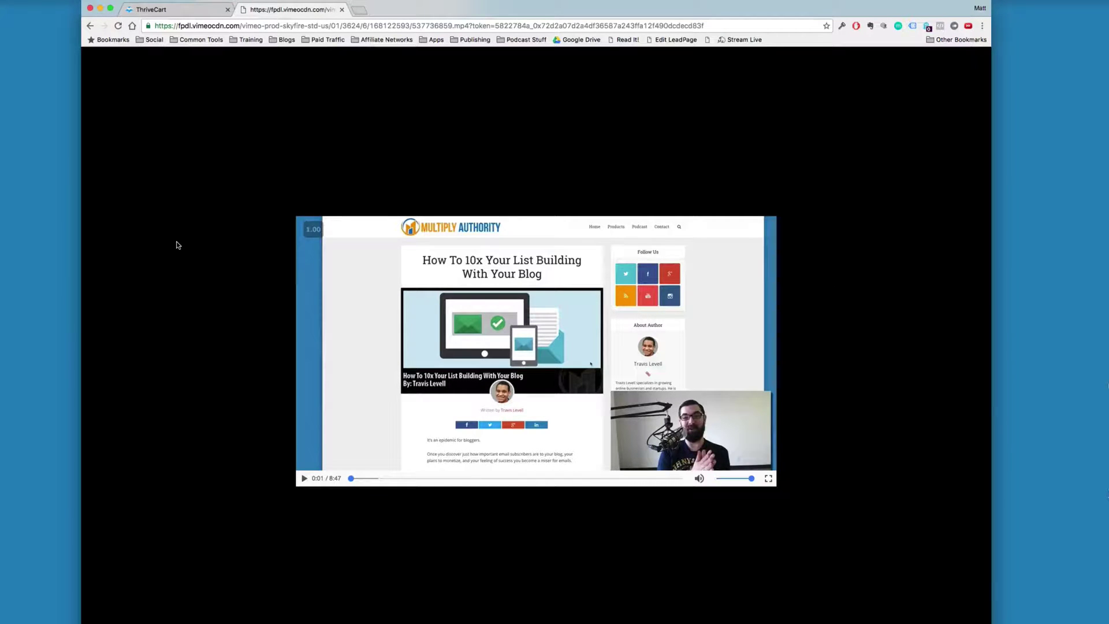
Step: Save the video to the Desktop as an MPEG-4 movie named 'Designrr-Promo-Video'
{"action": "right_click", "coordinate": [444, 254]}
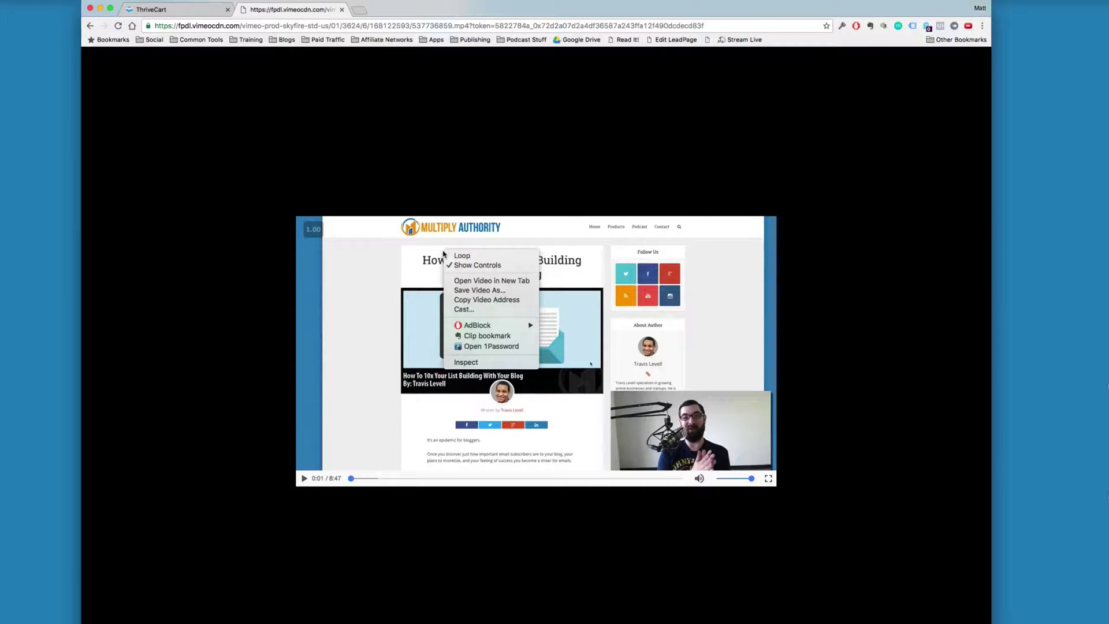
{"action": "left_click", "coordinate": [456, 290]}
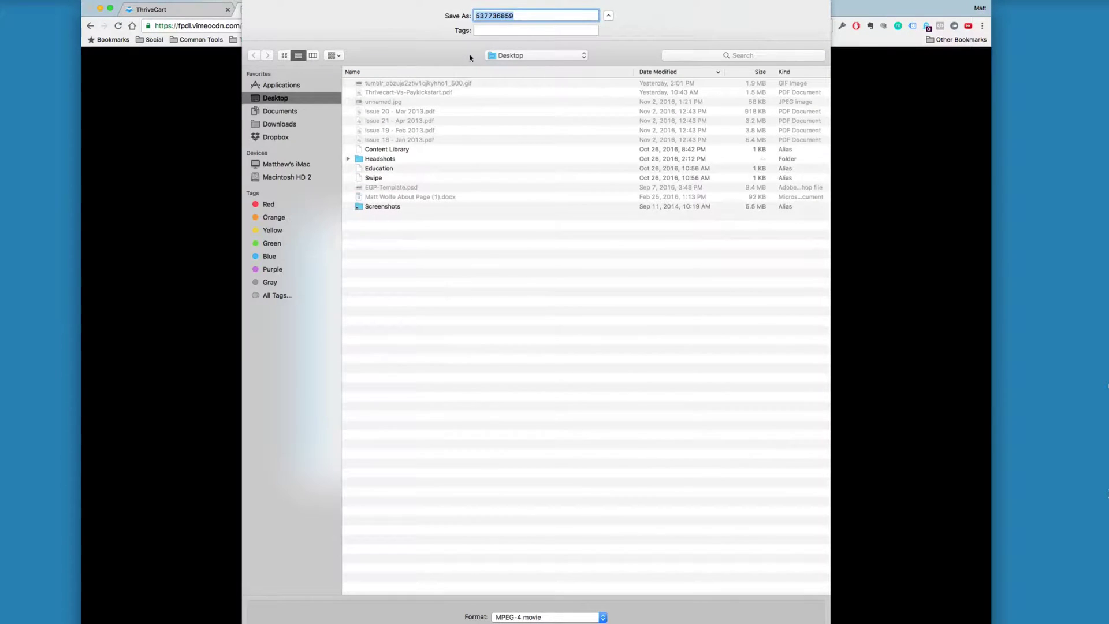
{"action": "type", "text": "Designrr-Promo-Video"}
{"action": "key", "text": "Return"}
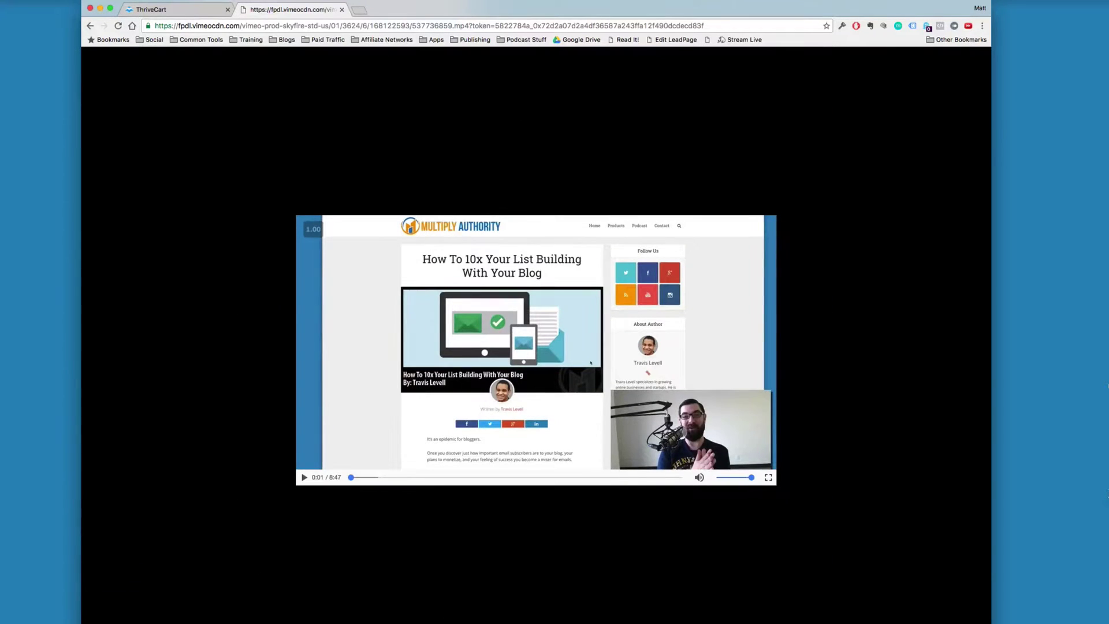
Step: Move Designrr-Promo-Video.mp4 beside the browser and bring up its Open With choices
{"action": "left_click_drag", "start_coordinate": [1059, 404], "coordinate": [1031, 313]}
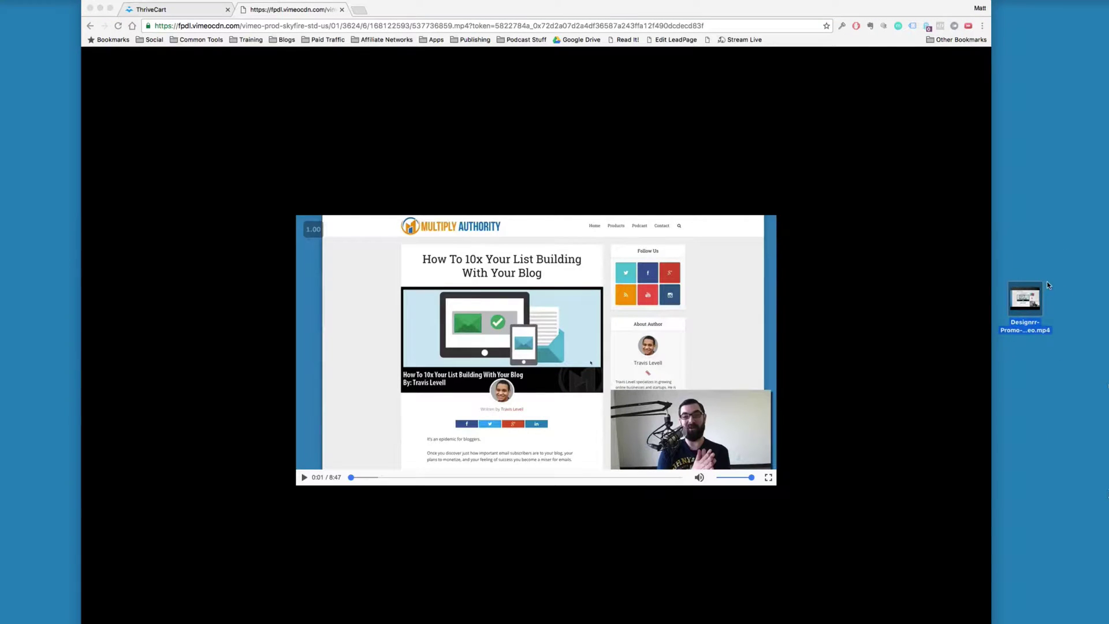
{"action": "mouse_move", "coordinate": [1017, 309]}
{"action": "left_click_drag", "start_coordinate": [1017, 314], "coordinate": [1108, 150]}
{"action": "right_click", "coordinate": [1014, 295]}
Step: Open the MP4 in VLC, pause it, and move the player window down-left
{"action": "mouse_move", "coordinate": [993, 302]}
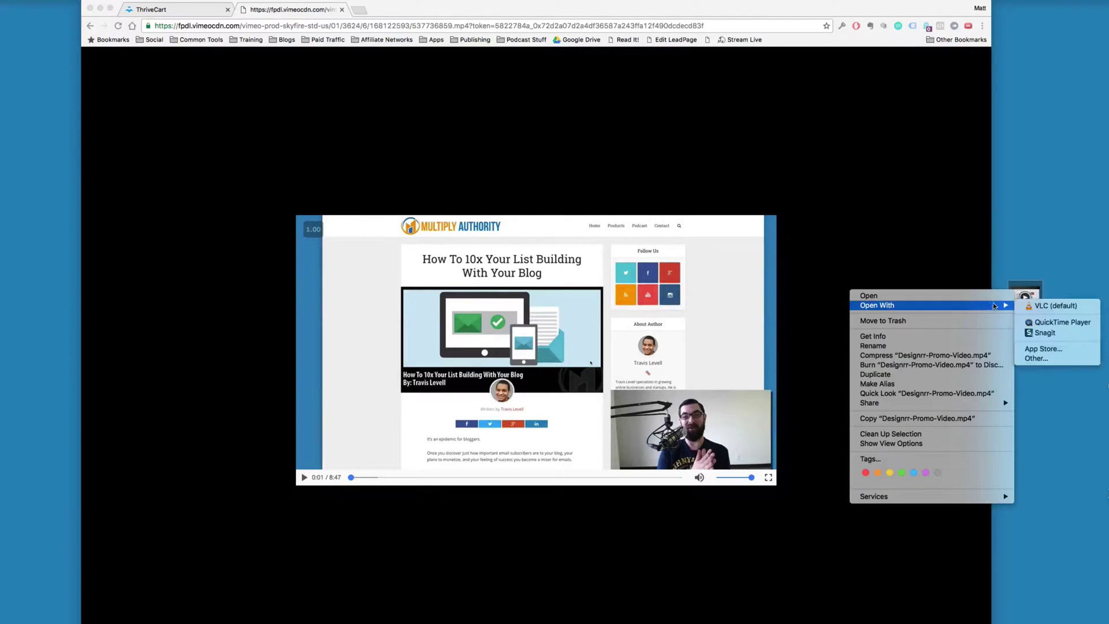
{"action": "left_click", "coordinate": [1044, 306]}
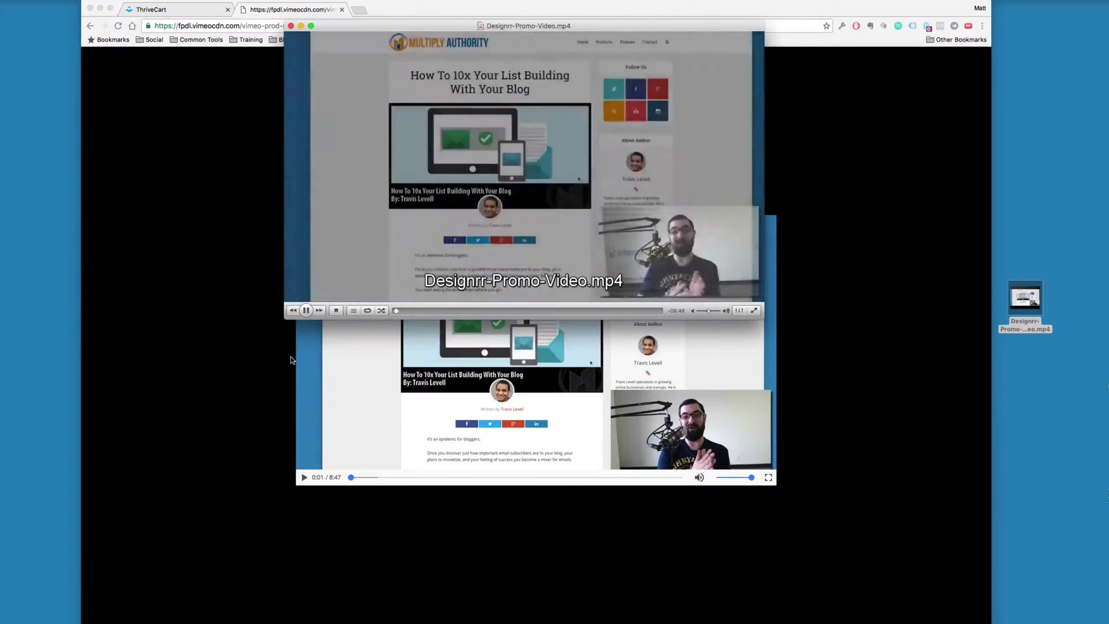
{"action": "key", "text": "space"}
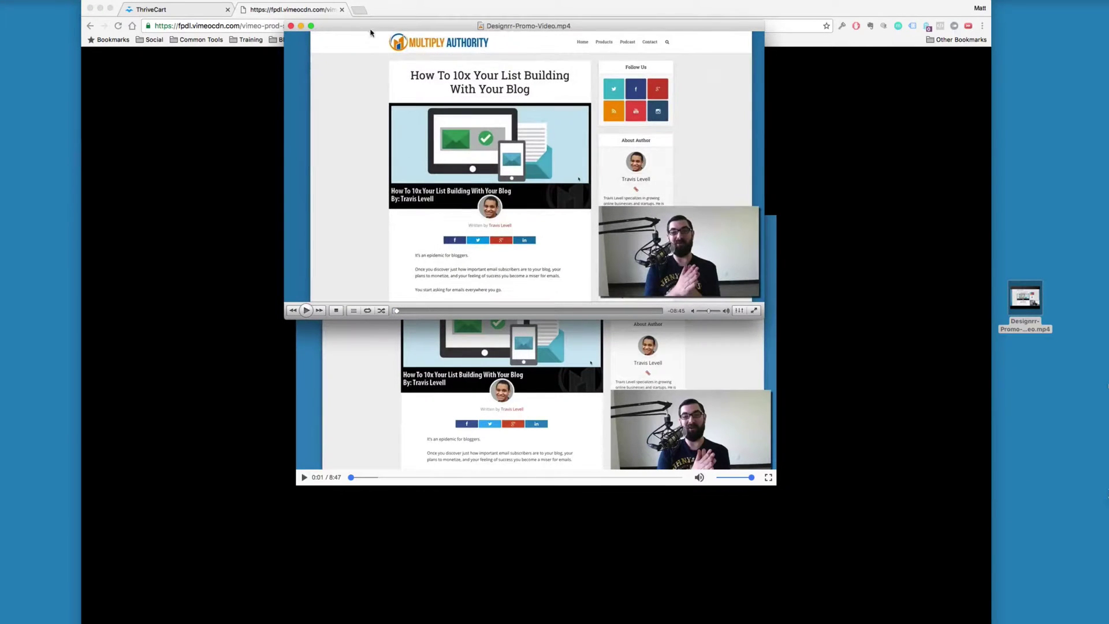
{"action": "left_click_drag", "start_coordinate": [371, 33], "coordinate": [364, 70]}
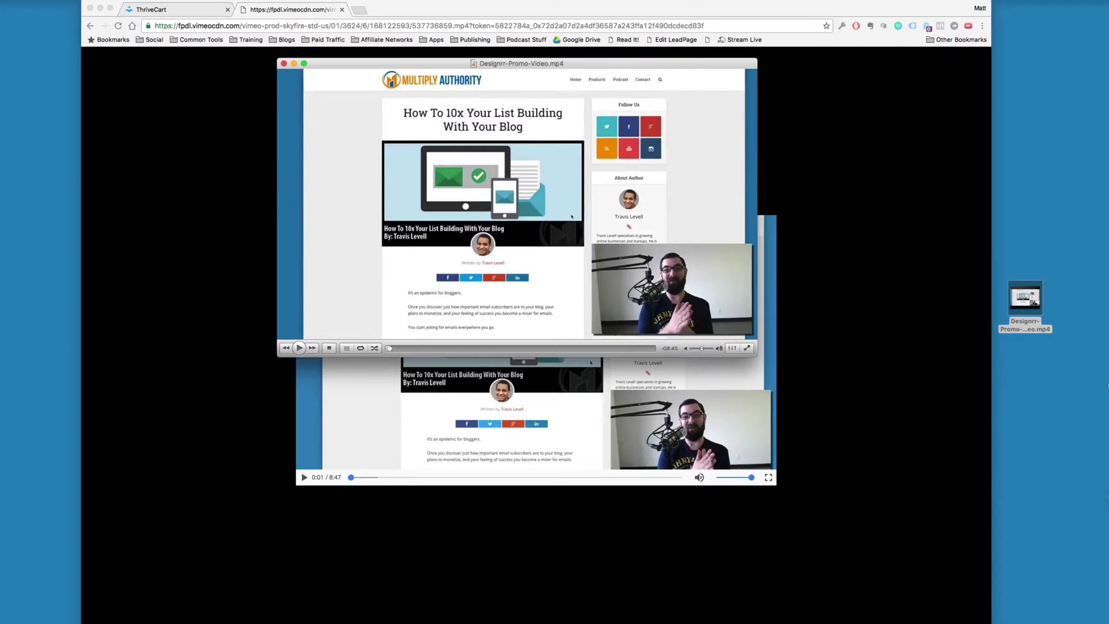
Step: Toggle VLC playback on and off, then open and dismiss the Playback menu
{"action": "left_click", "coordinate": [300, 348]}
{"action": "left_click", "coordinate": [299, 348]}
{"action": "left_click", "coordinate": [0, 0]}
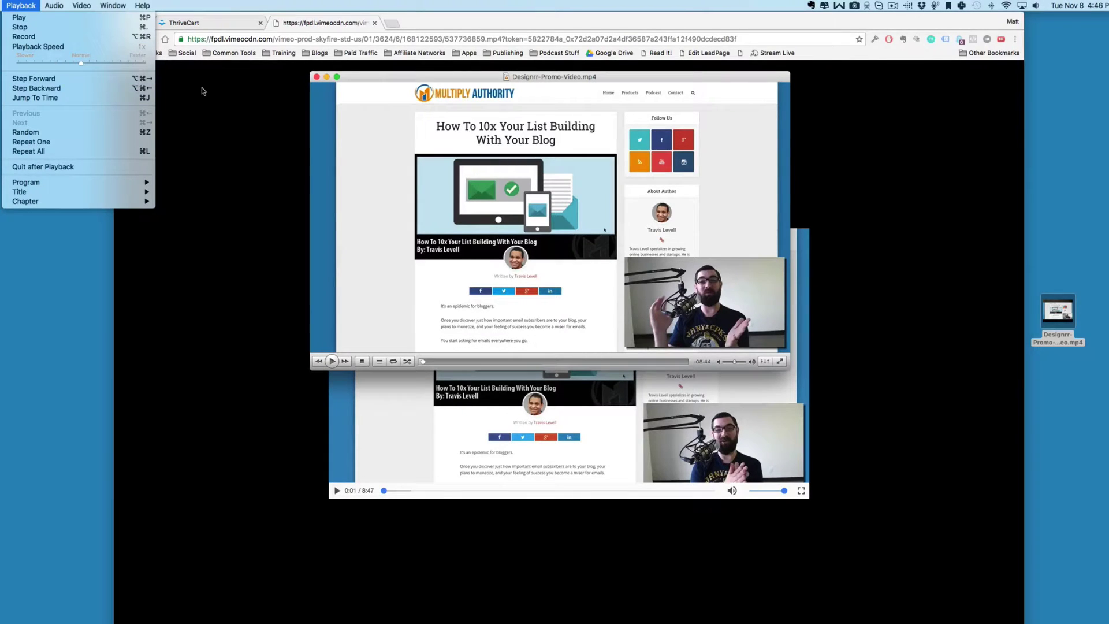
{"action": "left_click", "coordinate": [274, 110]}
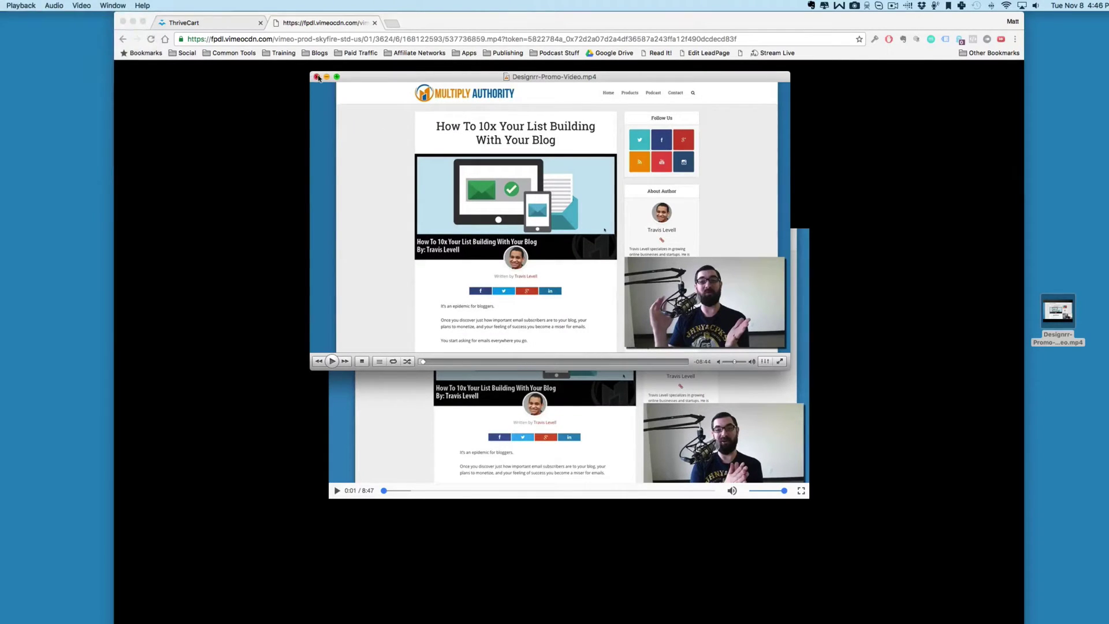